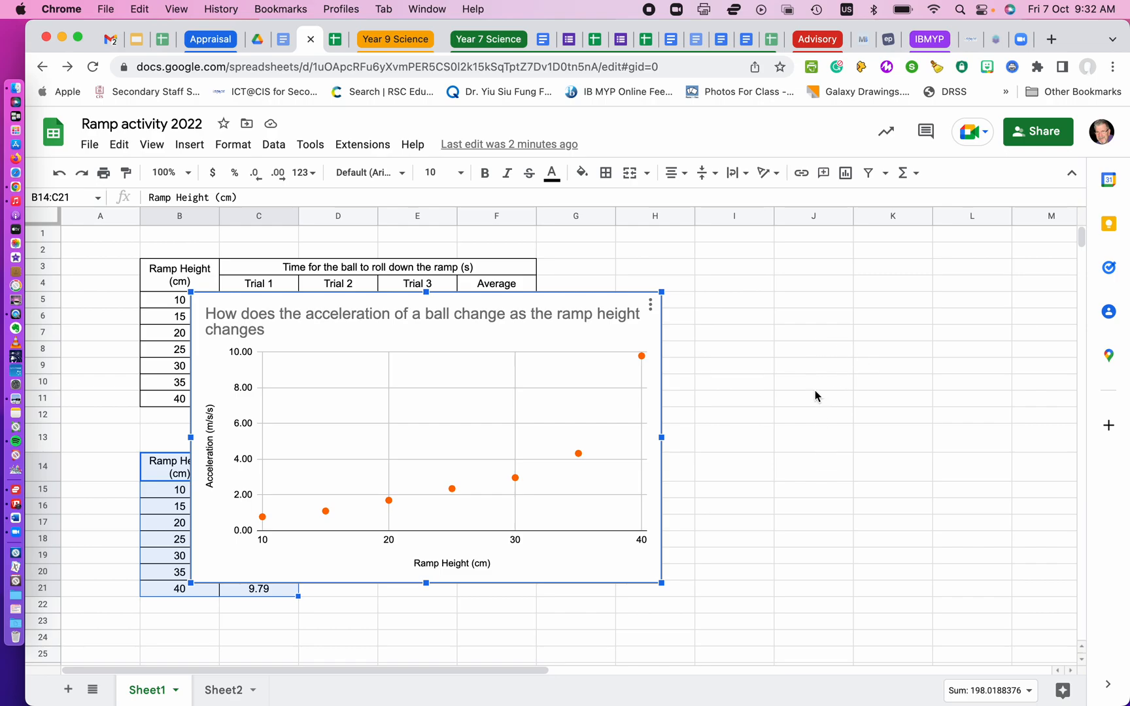
Add a trendline to the Acceleration (m/s/s) series of the ramp height scatter chart
{"action": "left_click", "coordinate": [651, 307]}
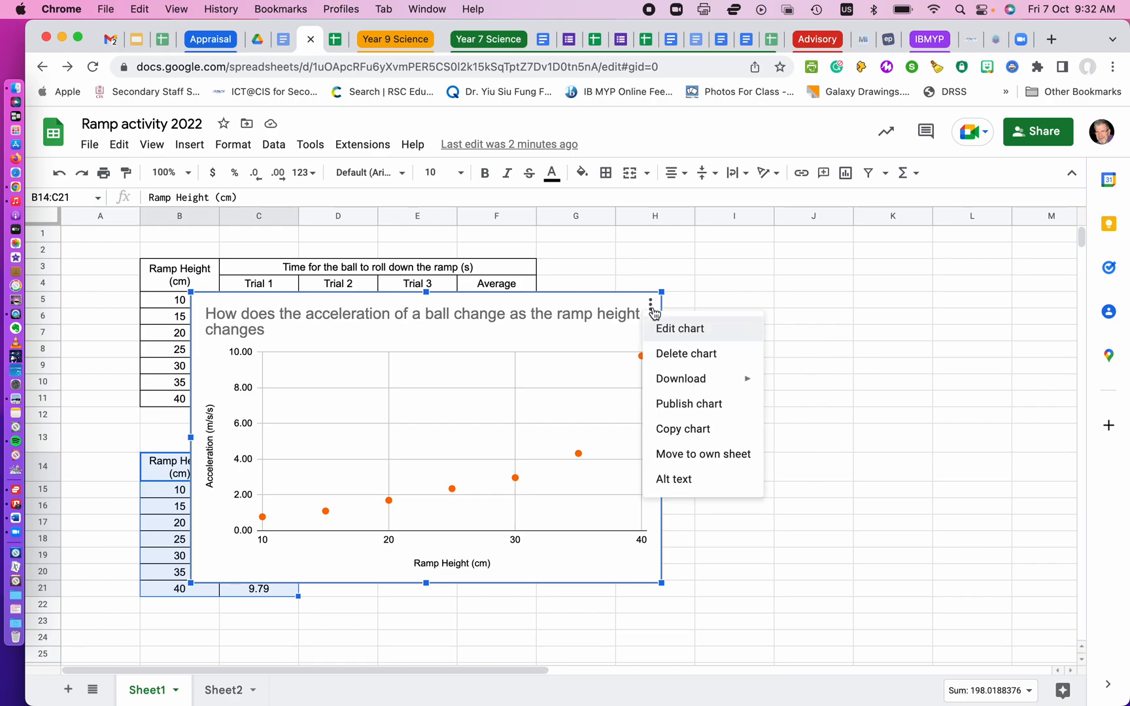
{"action": "left_click", "coordinate": [675, 329]}
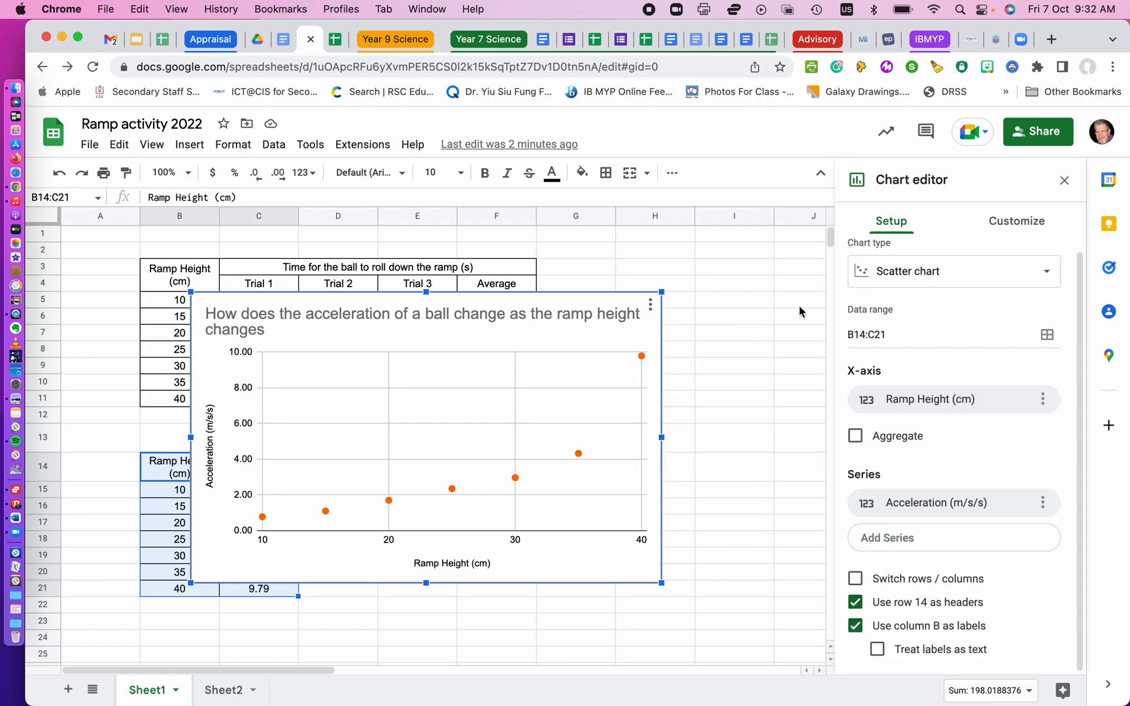
{"action": "left_click", "coordinate": [1013, 222]}
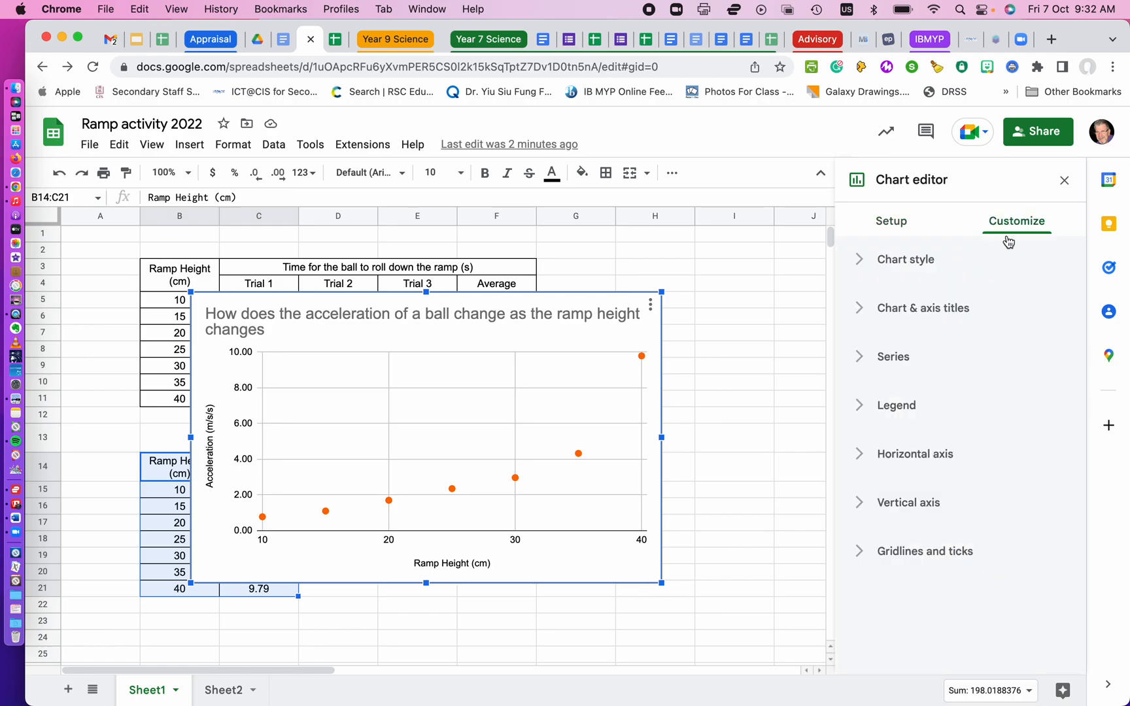
{"action": "left_click", "coordinate": [863, 357]}
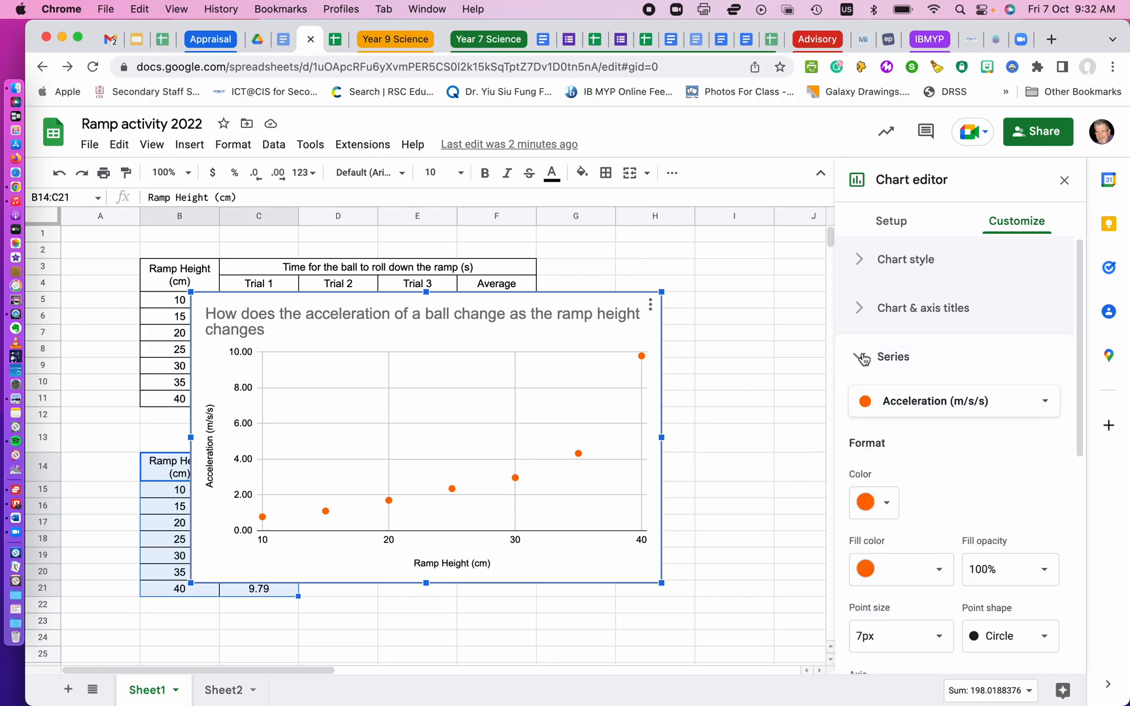
{"action": "scroll", "coordinate": [886, 375], "scroll_direction": "down", "scroll_amount": 3}
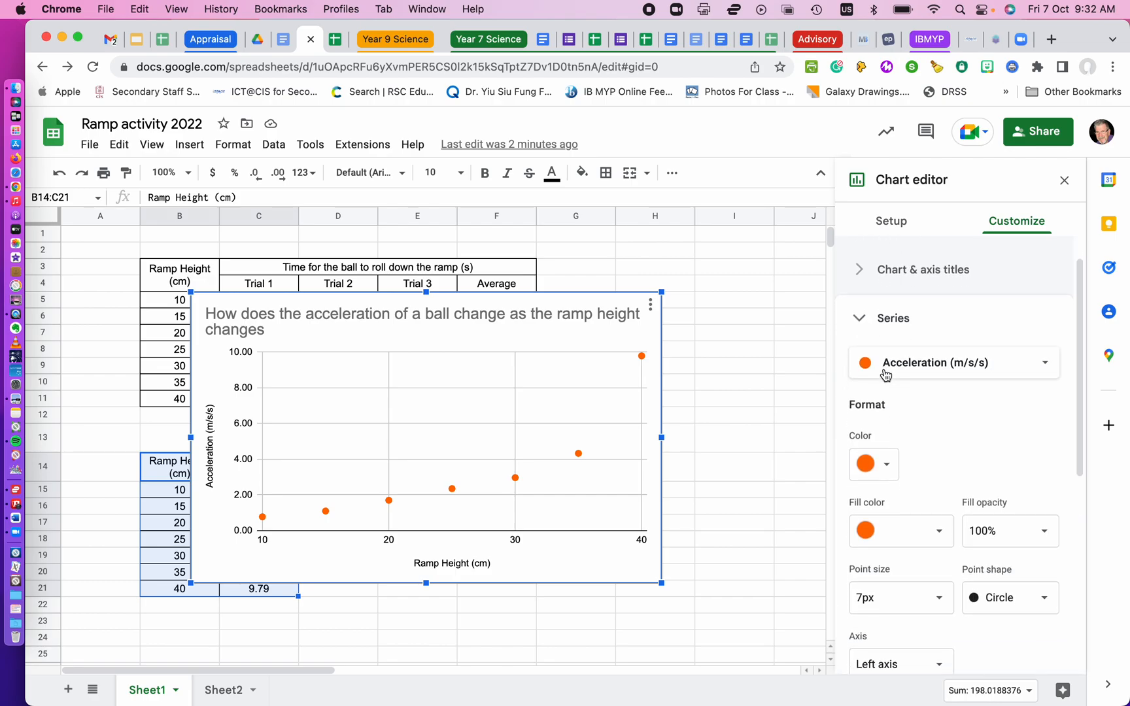
{"action": "scroll", "coordinate": [885, 376], "scroll_direction": "down", "scroll_amount": 2}
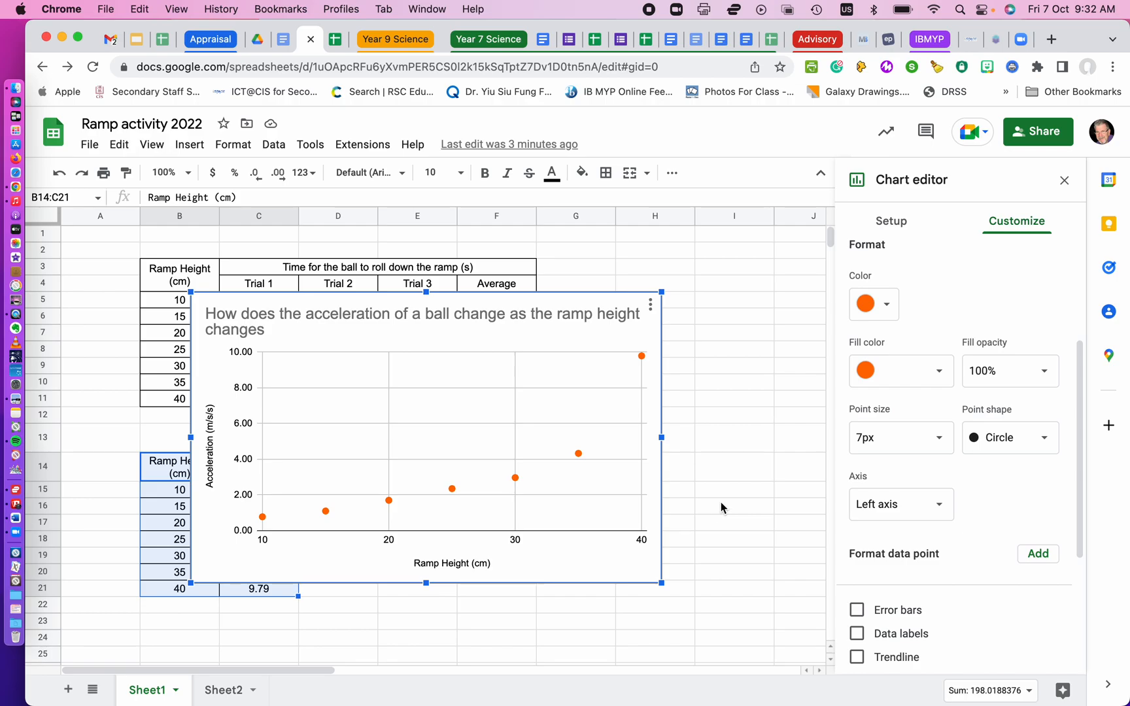
{"action": "scroll", "coordinate": [797, 450], "scroll_direction": "down", "scroll_amount": 2}
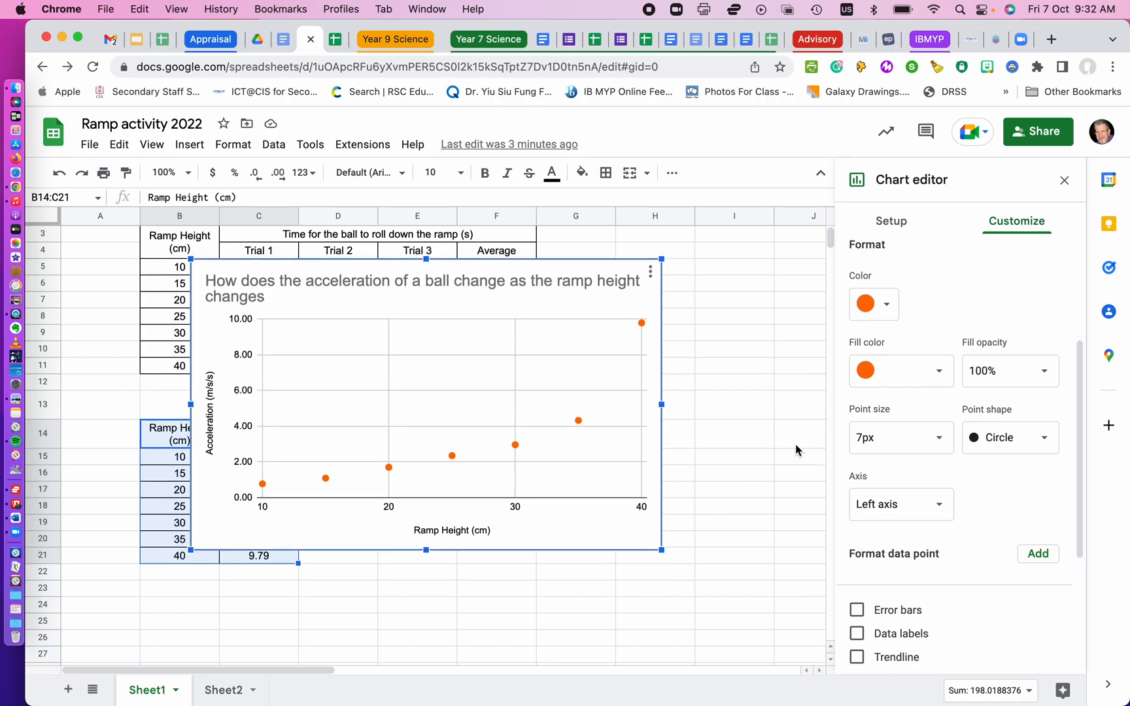
{"action": "scroll", "coordinate": [902, 443], "scroll_direction": "down", "scroll_amount": 2}
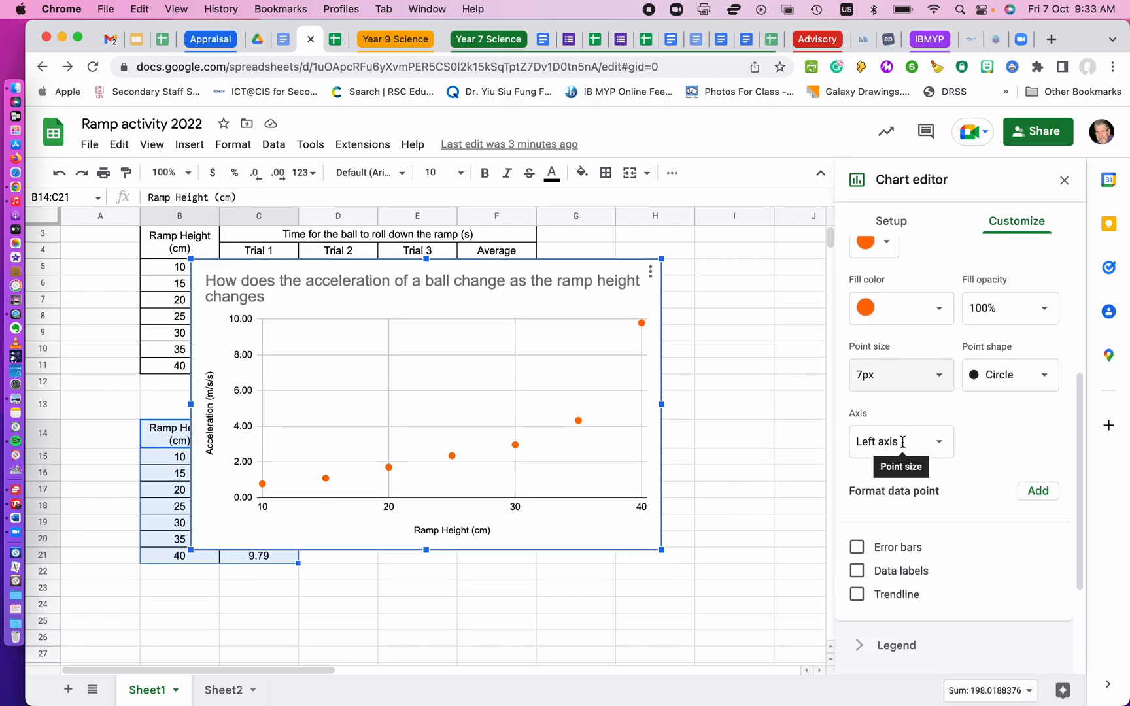
{"action": "scroll", "coordinate": [902, 447], "scroll_direction": "down", "scroll_amount": 2}
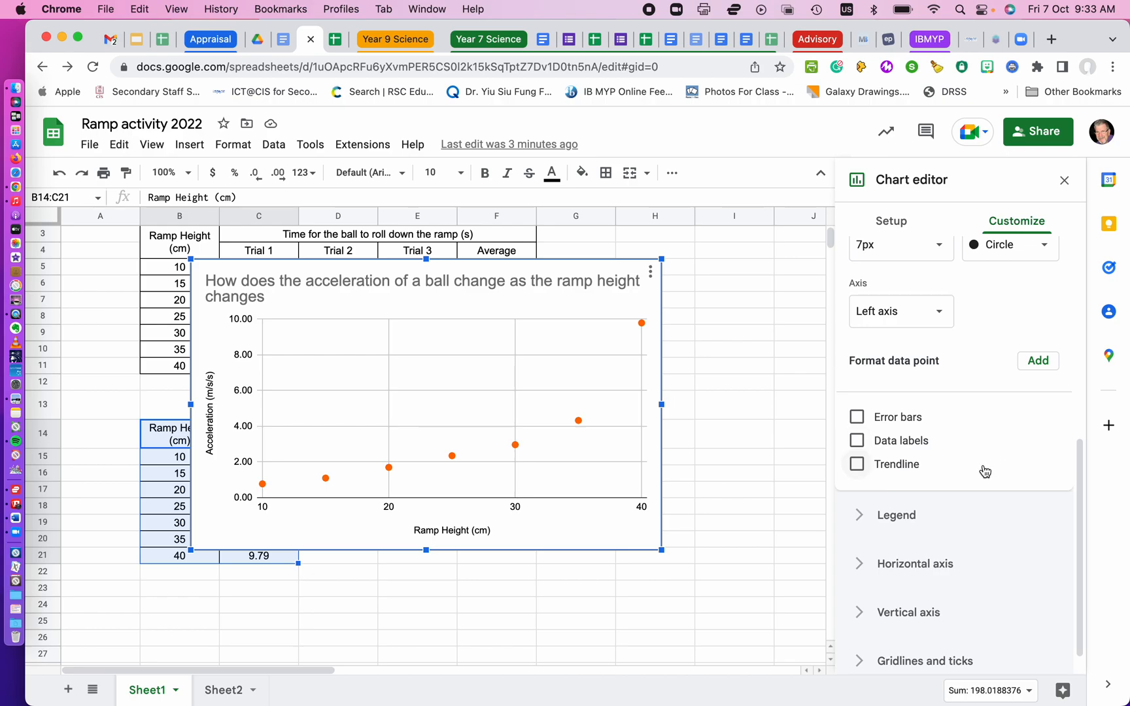
{"action": "left_click", "coordinate": [857, 465]}
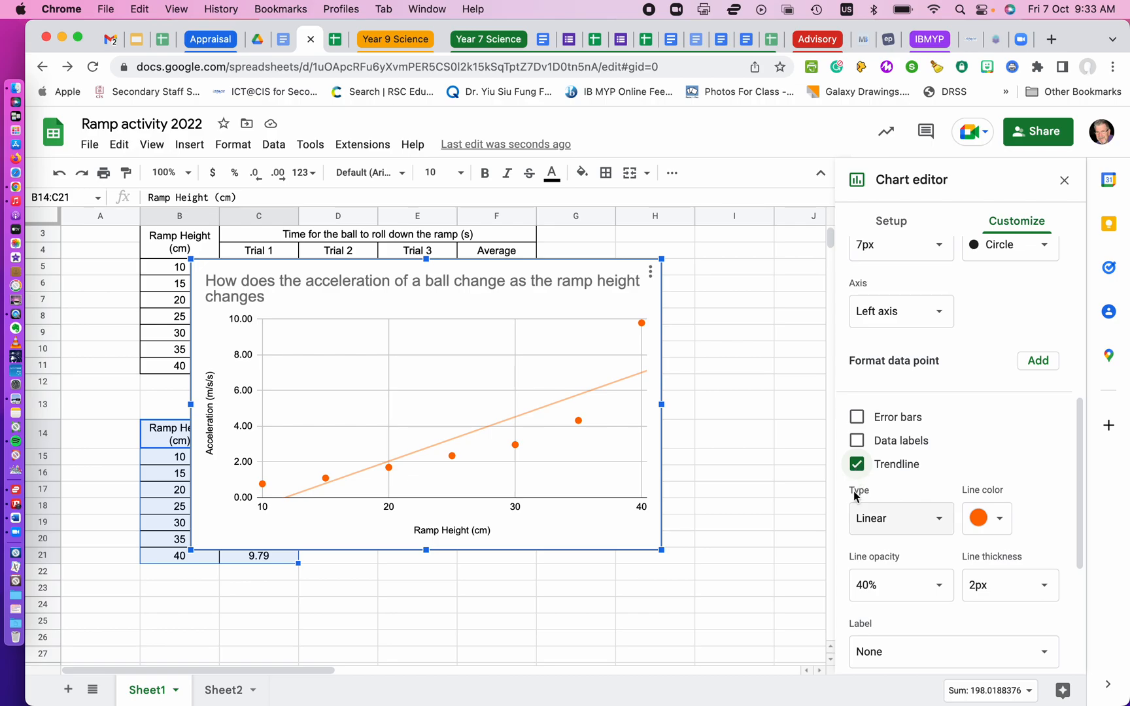
Change the trendline's line color to the standard green
{"action": "scroll", "coordinate": [813, 512], "scroll_direction": "down", "scroll_amount": 2}
{"action": "scroll", "coordinate": [813, 512], "scroll_direction": "up", "scroll_amount": 2}
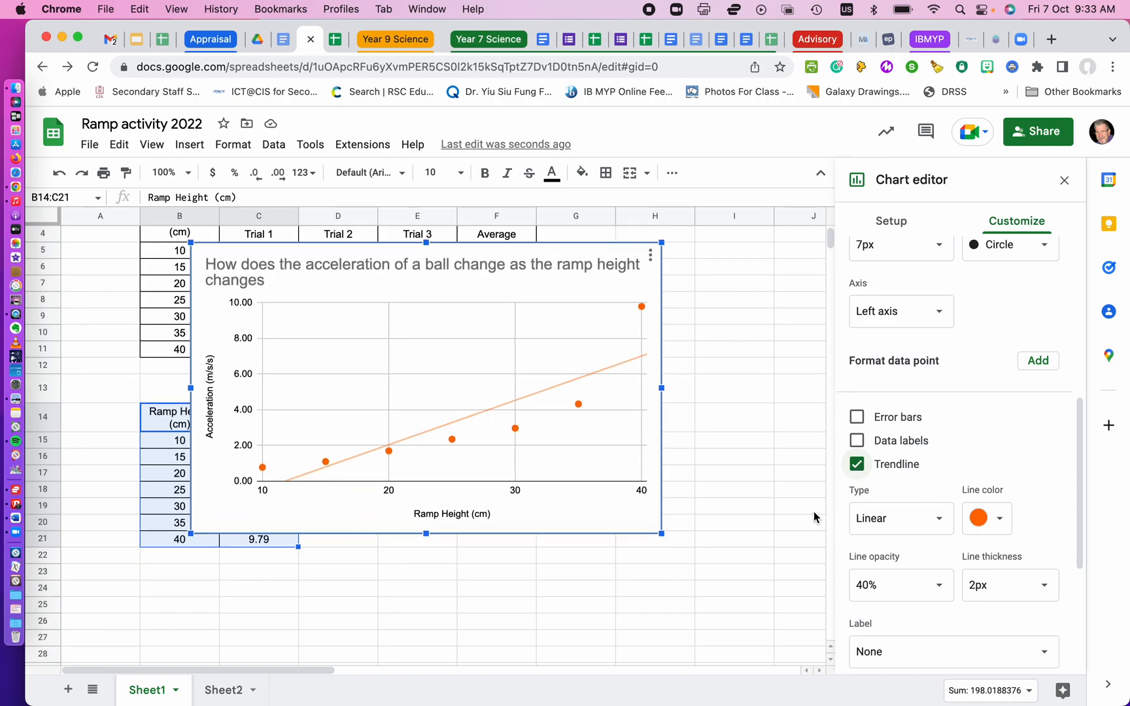
{"action": "left_click", "coordinate": [1005, 520]}
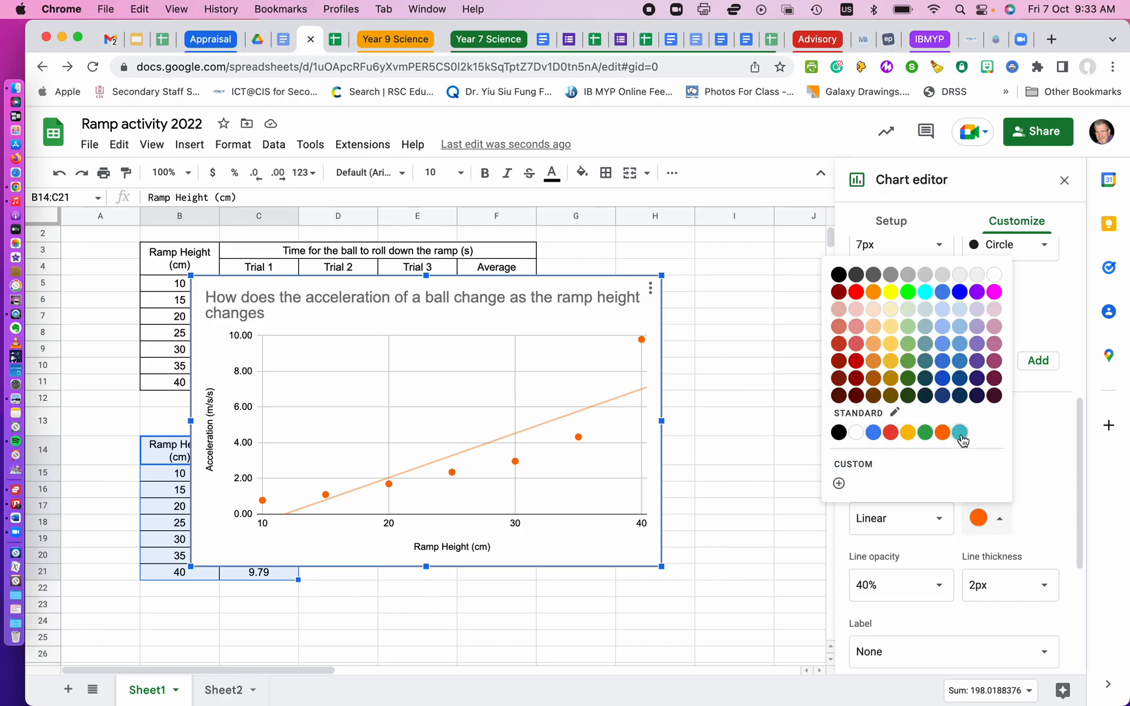
{"action": "left_click", "coordinate": [925, 434]}
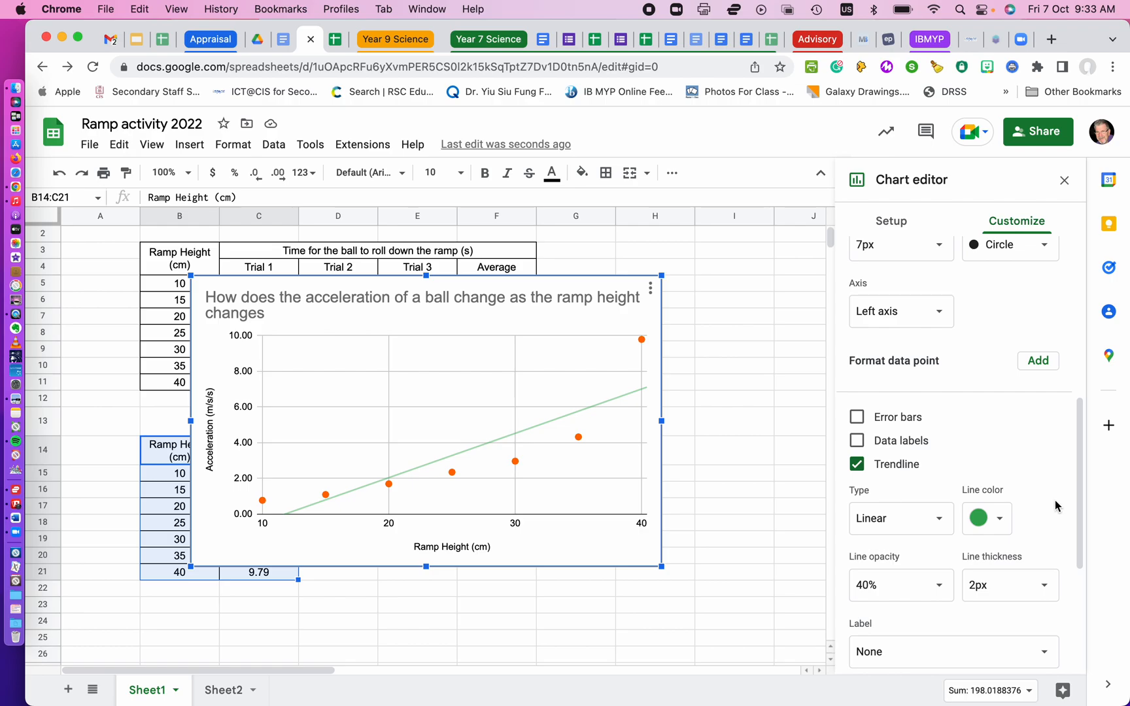
Try the Moving Average and Power Series types for the chart's trendline
{"action": "scroll", "coordinate": [963, 475], "scroll_direction": "down", "scroll_amount": 3}
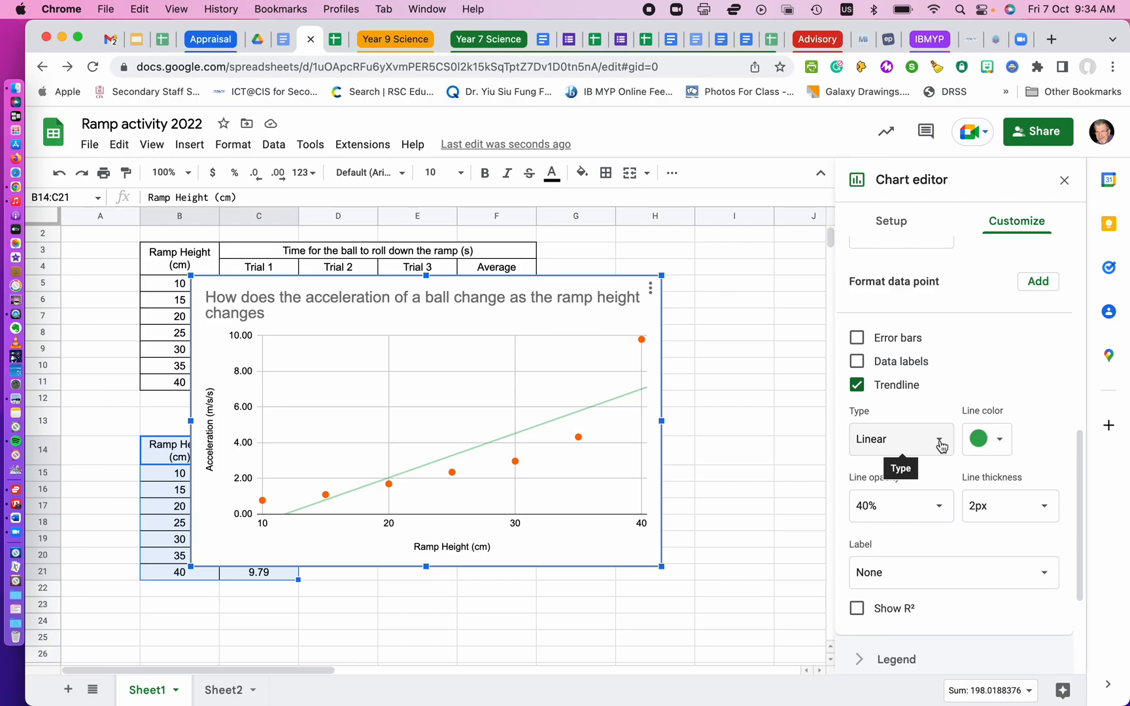
{"action": "left_click", "coordinate": [941, 446]}
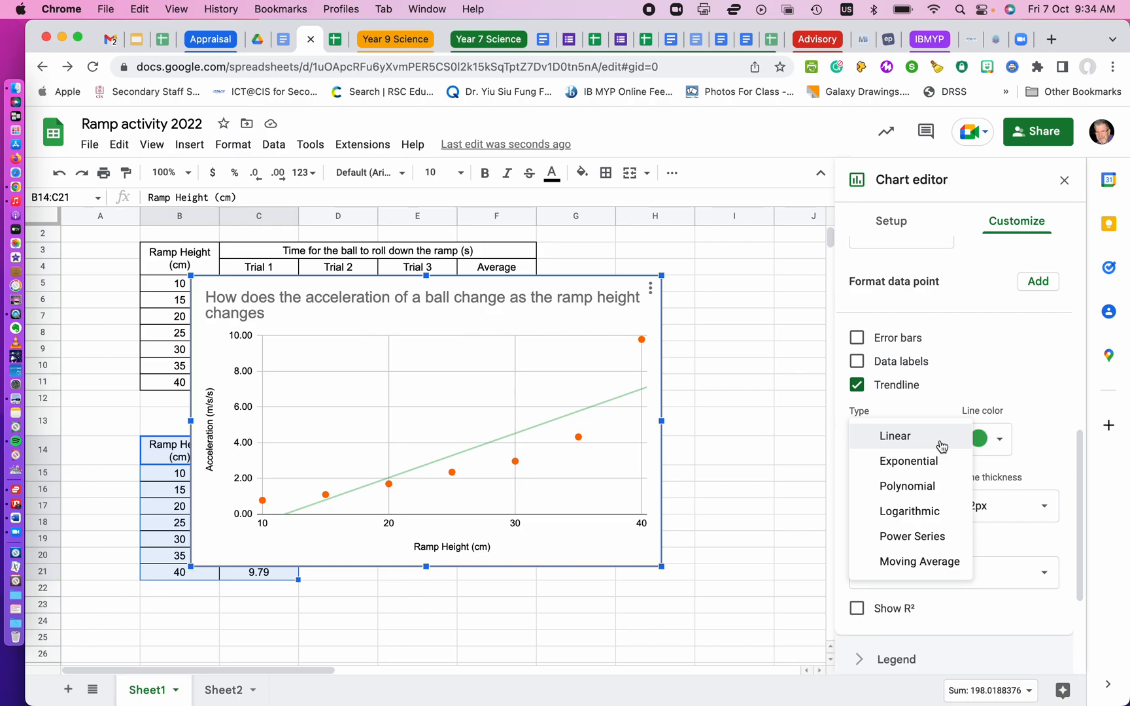
{"action": "left_click", "coordinate": [921, 562]}
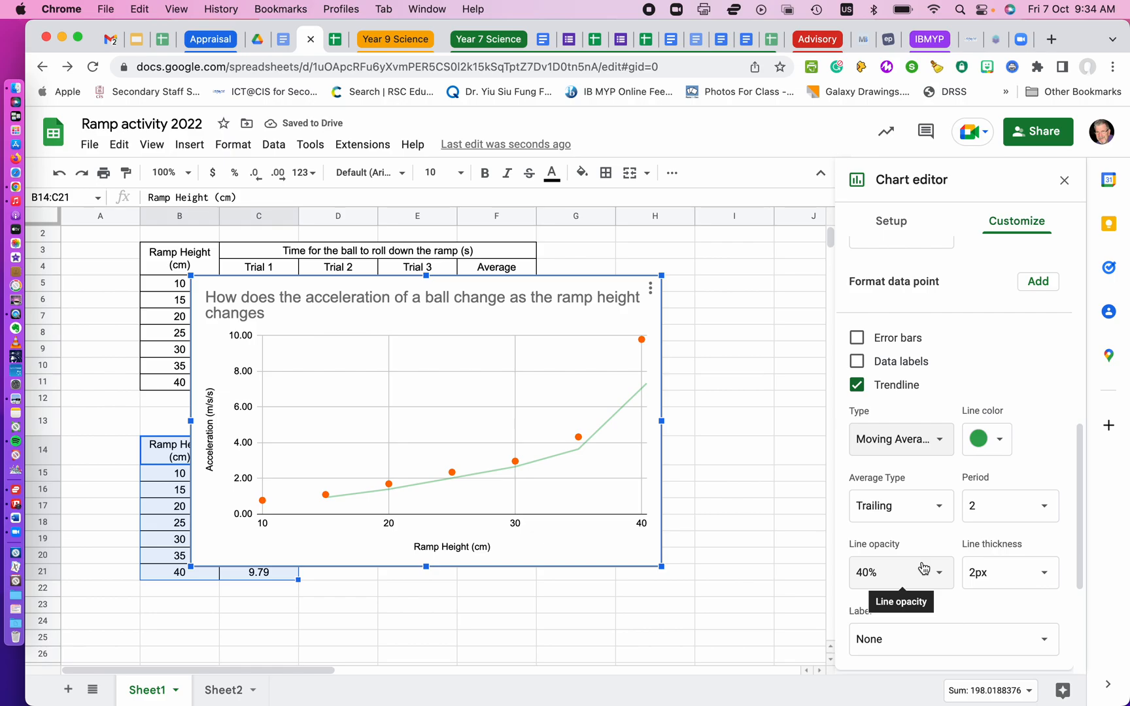
{"action": "left_click", "coordinate": [937, 509]}
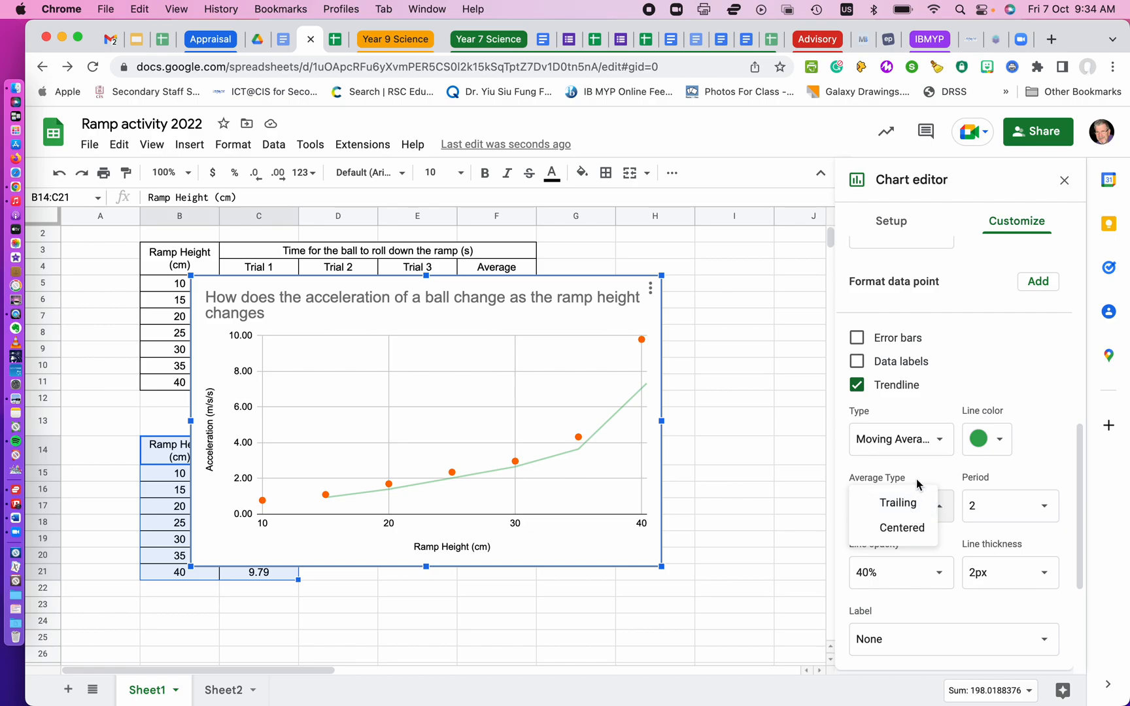
{"action": "left_click", "coordinate": [938, 442]}
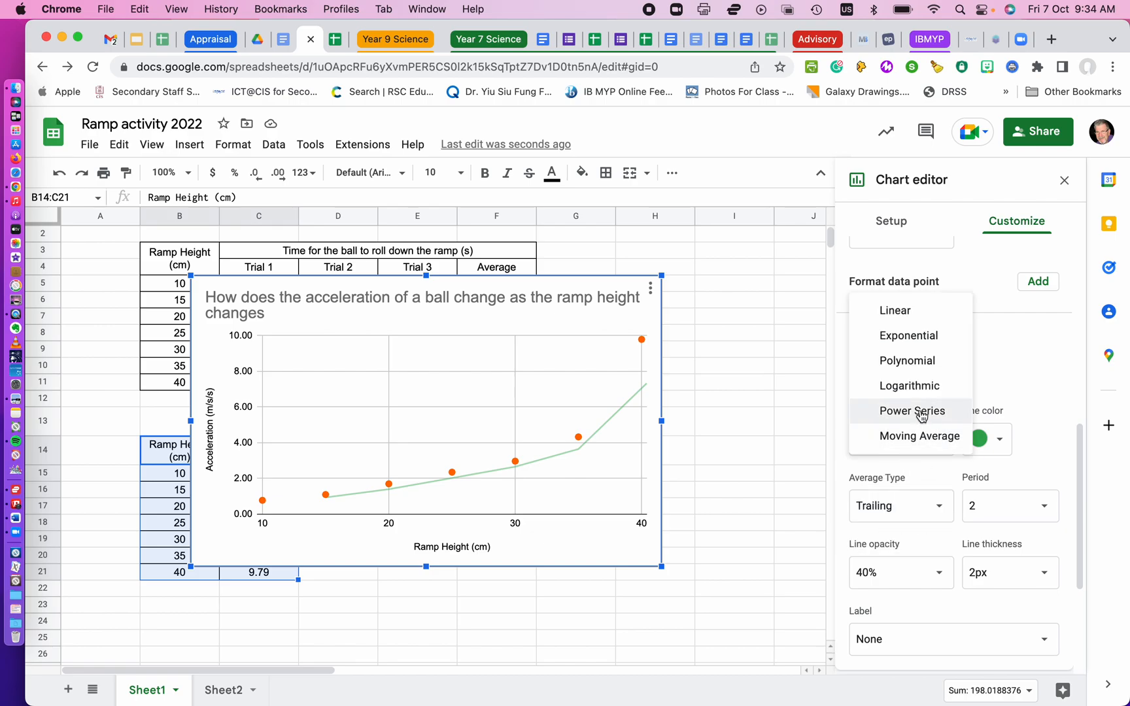
{"action": "left_click", "coordinate": [923, 414]}
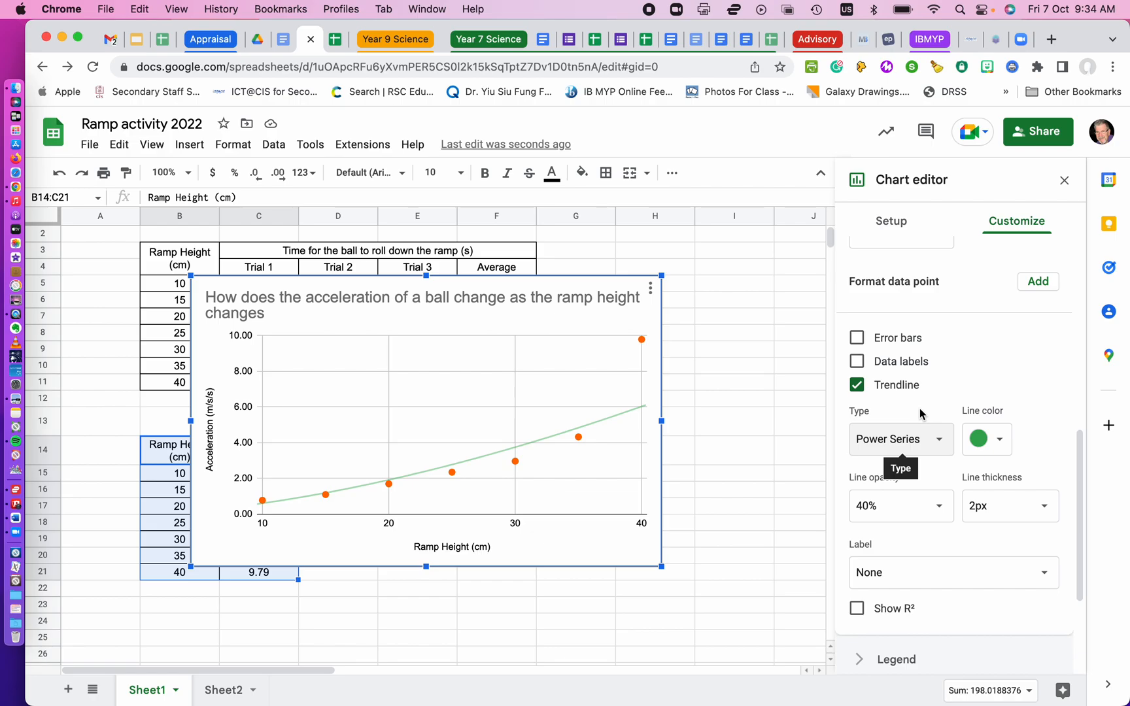
Try the Logarithmic and Polynomial types for the chart's trendline
{"action": "left_click", "coordinate": [916, 445]}
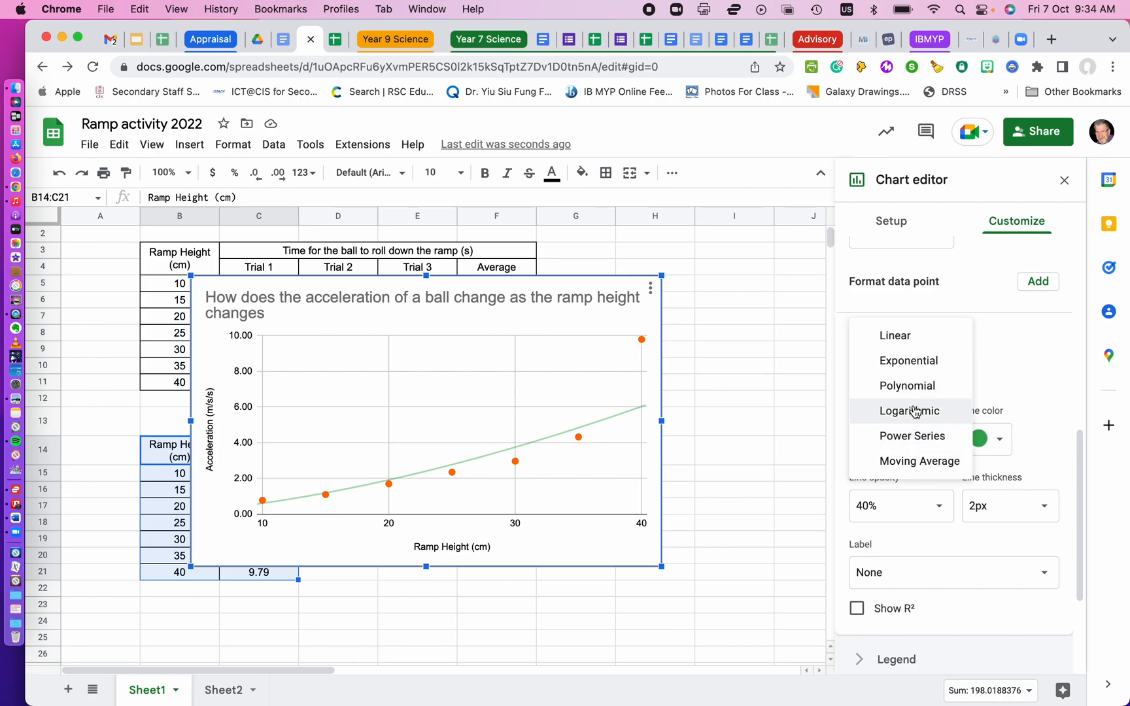
{"action": "left_click", "coordinate": [914, 410]}
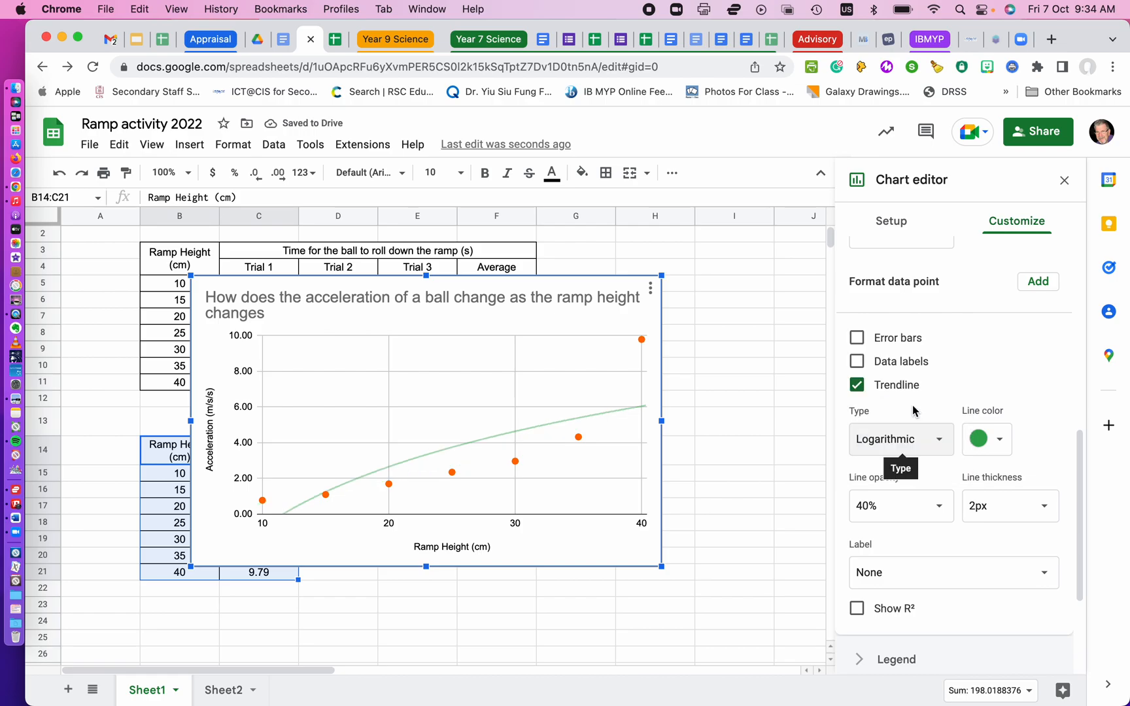
{"action": "left_click", "coordinate": [939, 444]}
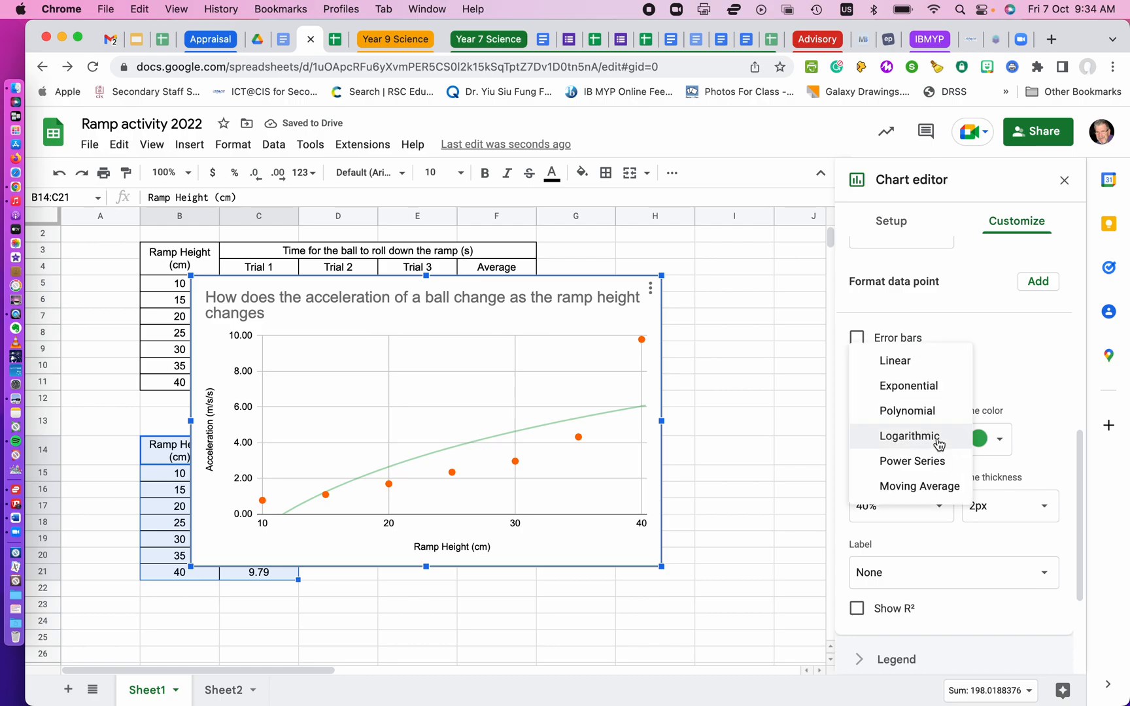
{"action": "left_click", "coordinate": [907, 411]}
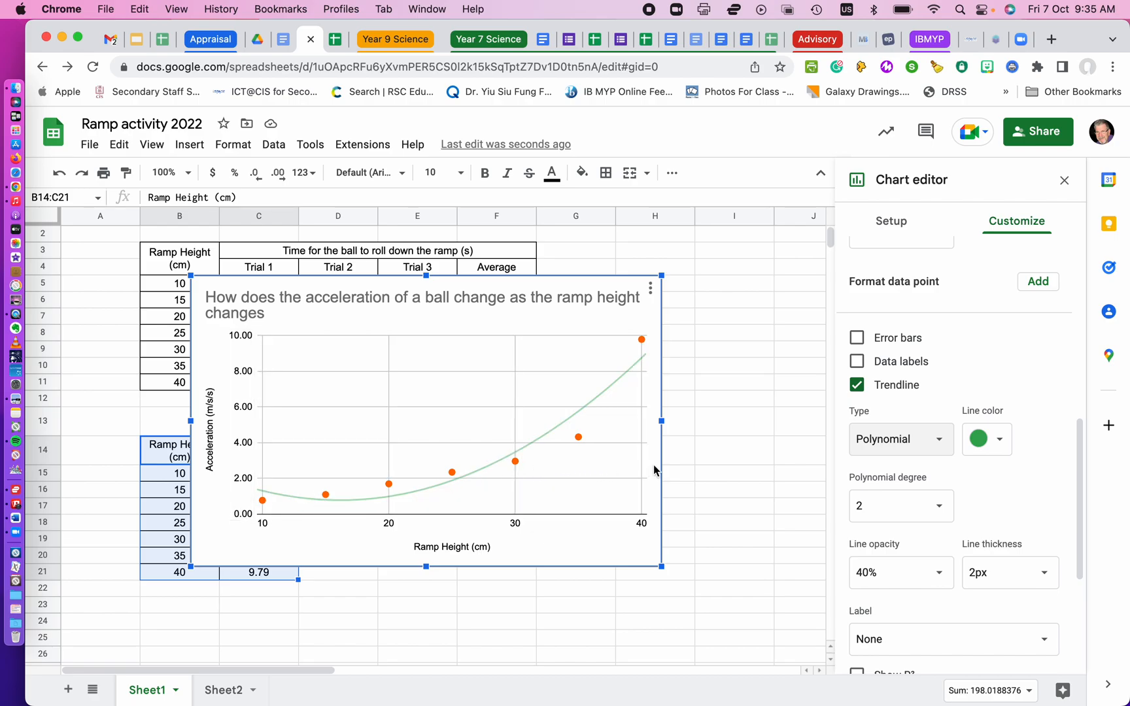
Set the trendline type to Exponential and close the chart editor
{"action": "left_click", "coordinate": [939, 442]}
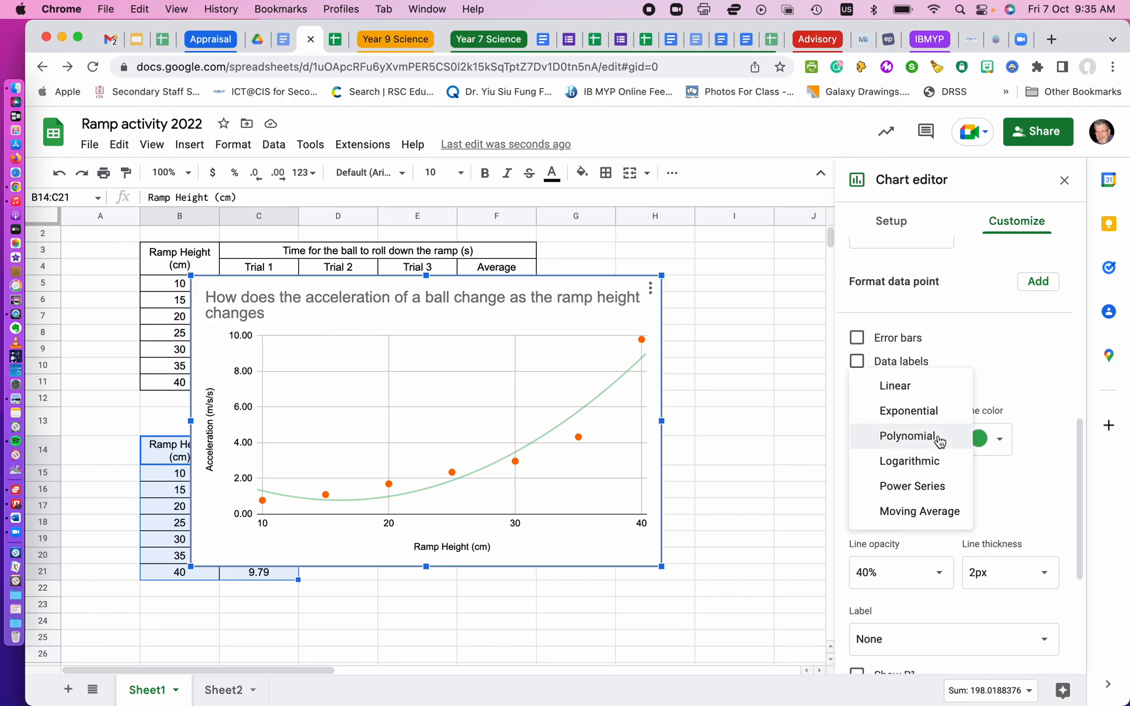
{"action": "left_click", "coordinate": [934, 412]}
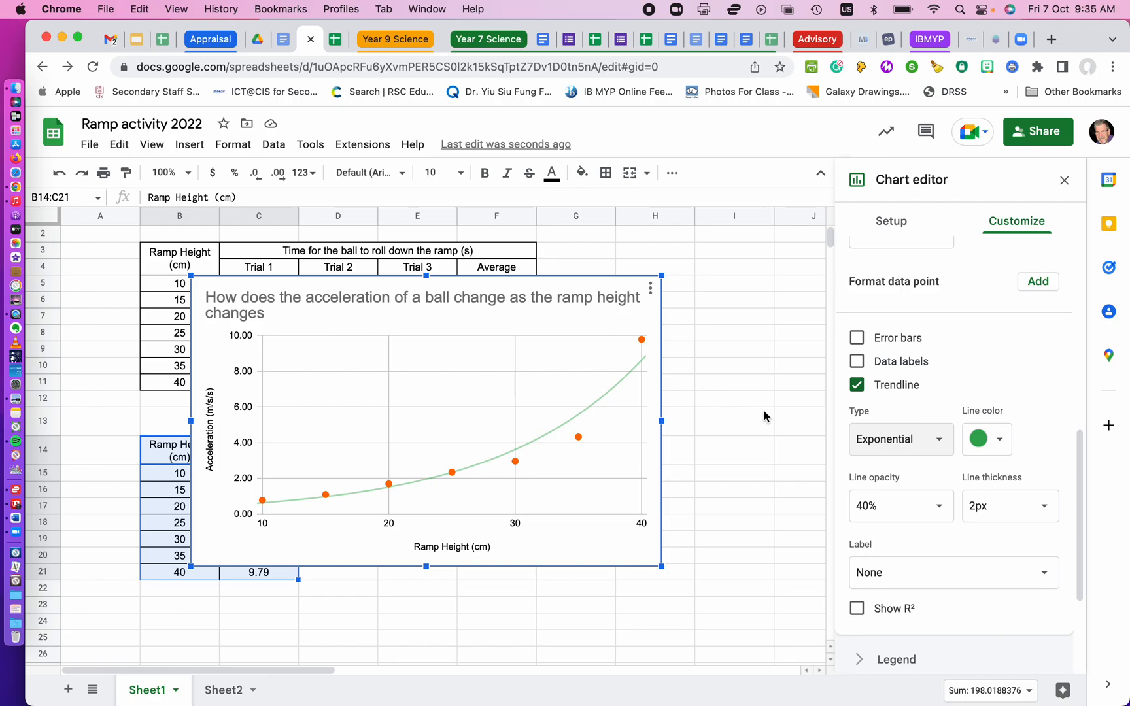
{"action": "left_click", "coordinate": [1064, 181]}
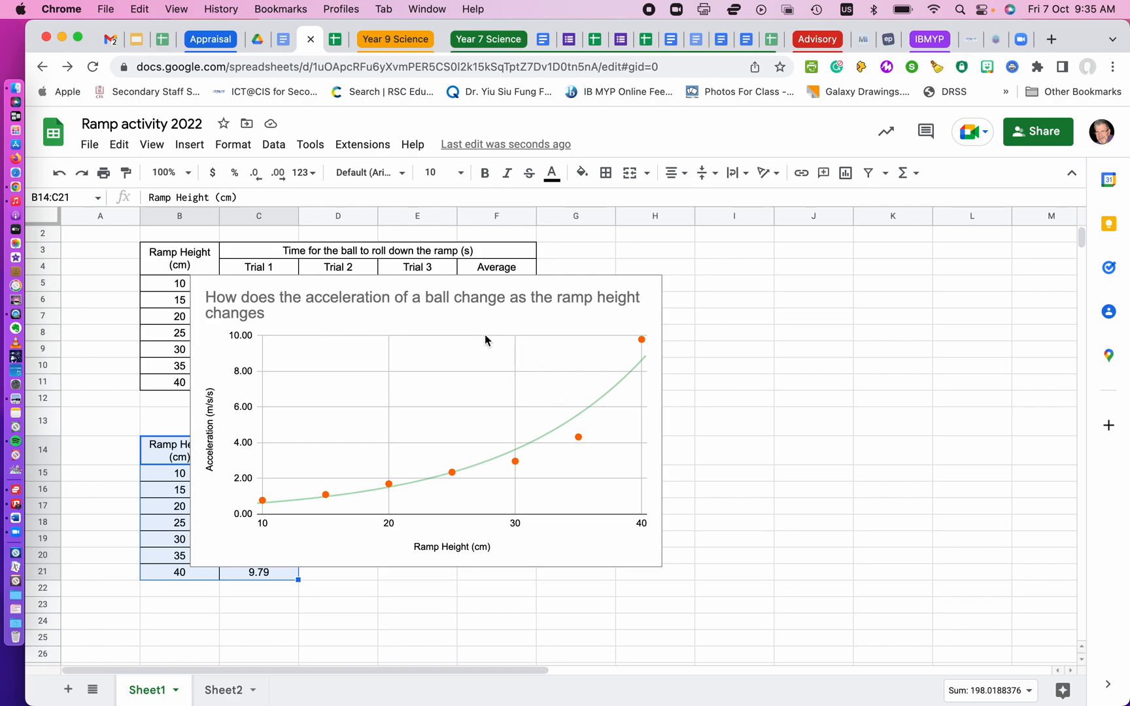
Select the finished chart, switch to the Google Docs report "Ramps Acceleration and Forces Experiment PC 2022" and go to its Graphing Data section
{"action": "left_click", "coordinate": [656, 335]}
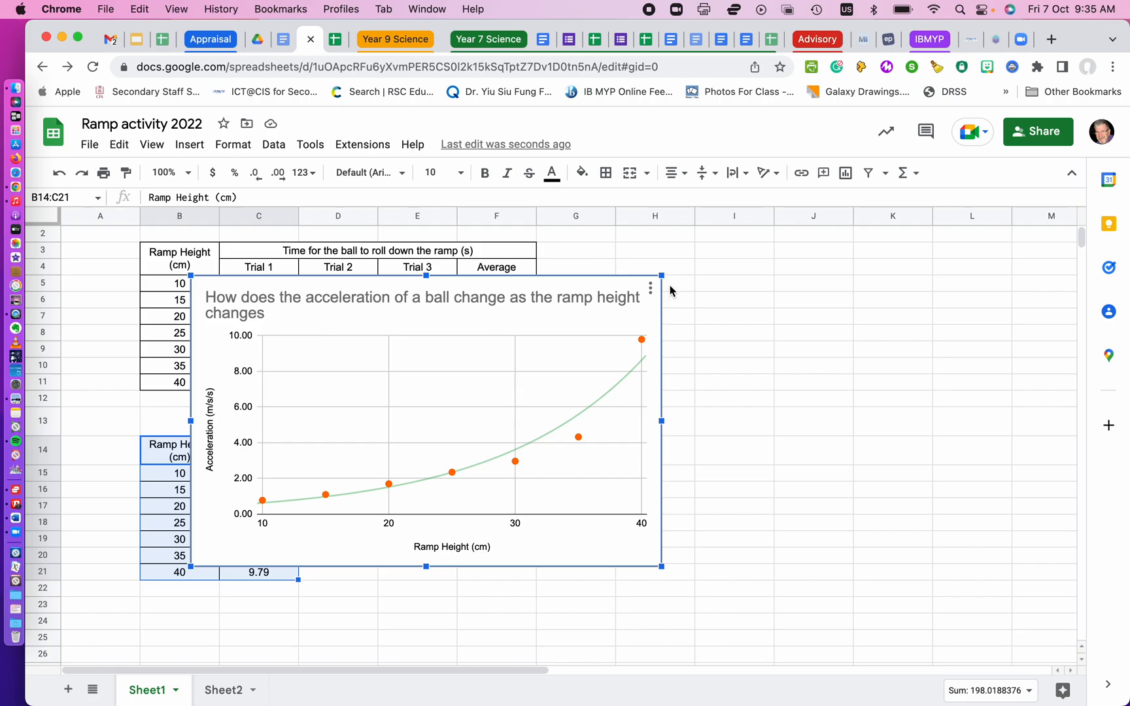
{"action": "left_click", "coordinate": [544, 41]}
{"action": "scroll", "coordinate": [607, 392], "scroll_direction": "down", "scroll_amount": 15}
{"action": "scroll", "coordinate": [607, 393], "scroll_direction": "down", "scroll_amount": 15}
{"action": "scroll", "coordinate": [607, 393], "scroll_direction": "down", "scroll_amount": 15}
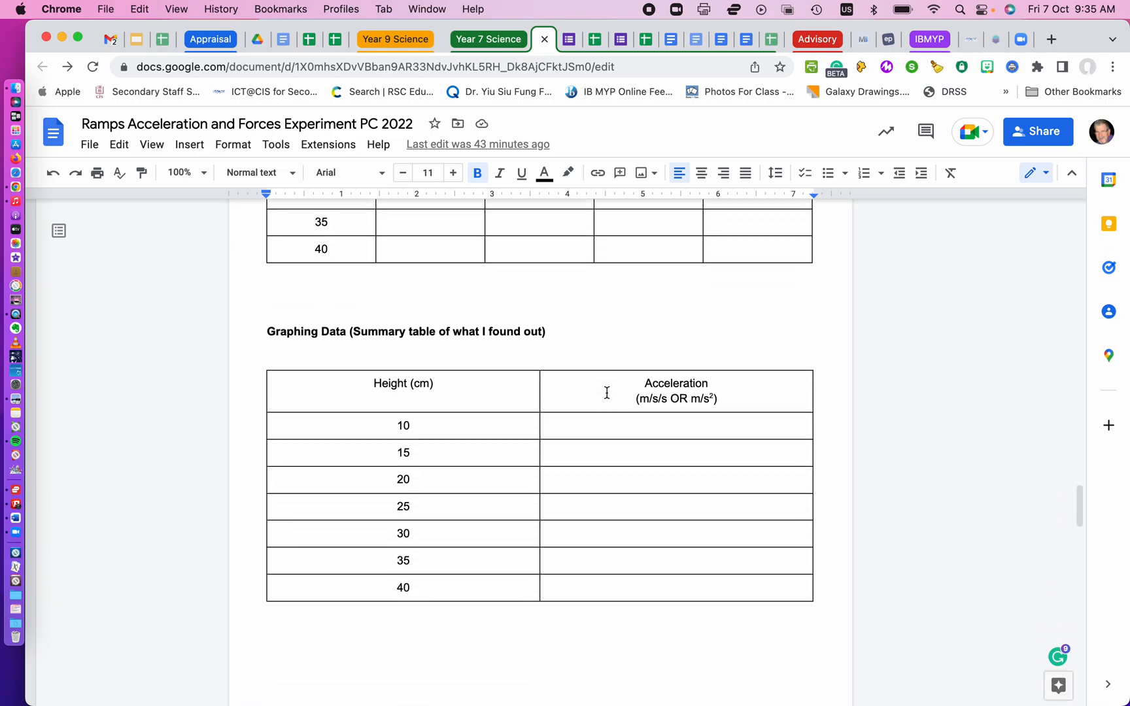